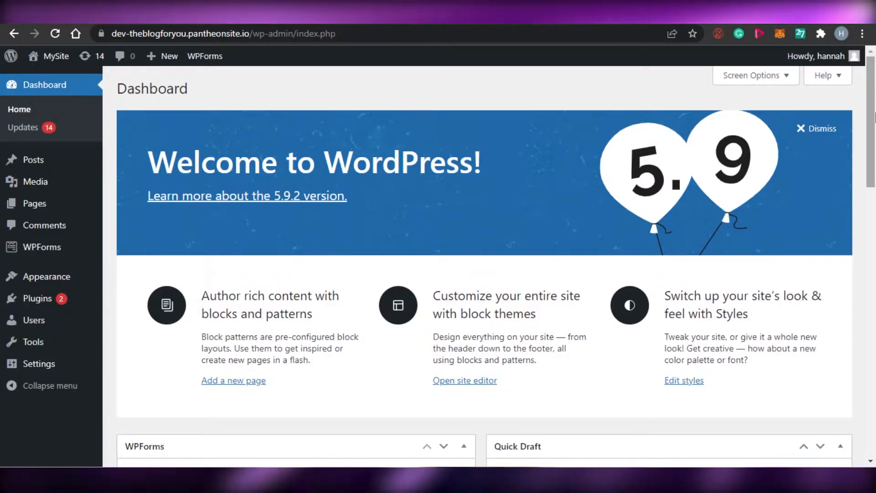
pyautogui.scroll(-10, 438, 247)
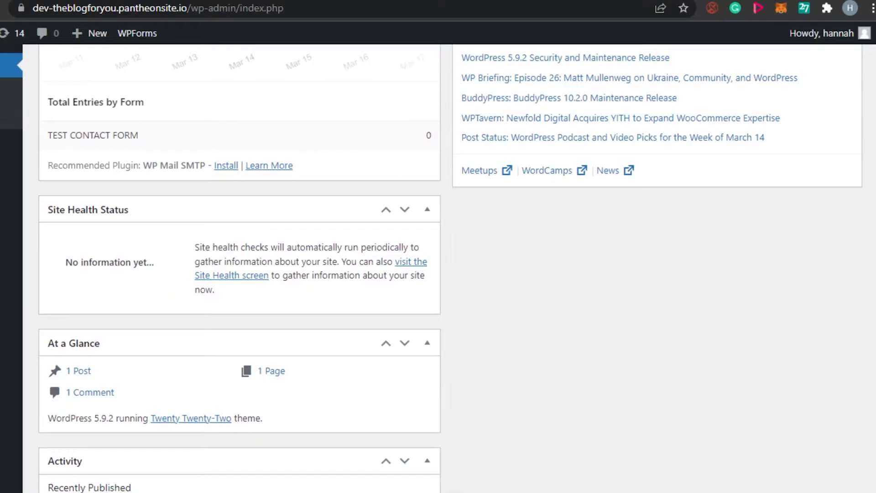
pyautogui.scroll(10, 451, 265)
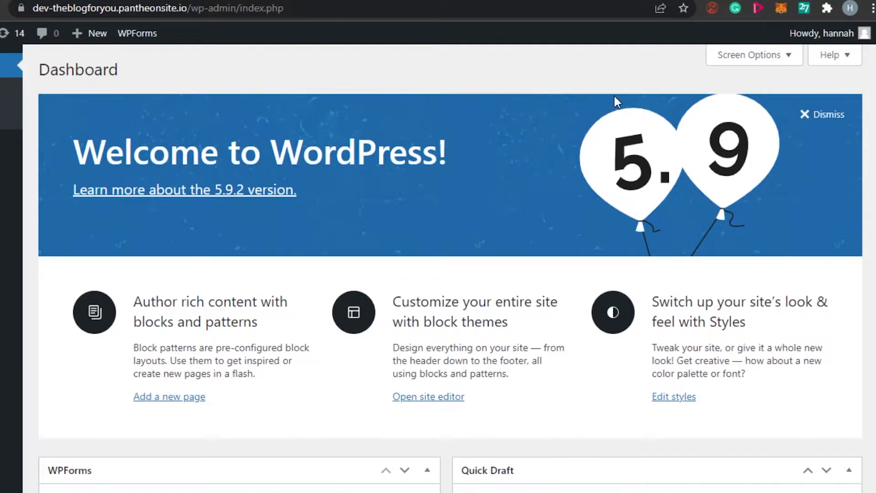
pyautogui.scroll(-13, 451, 270)
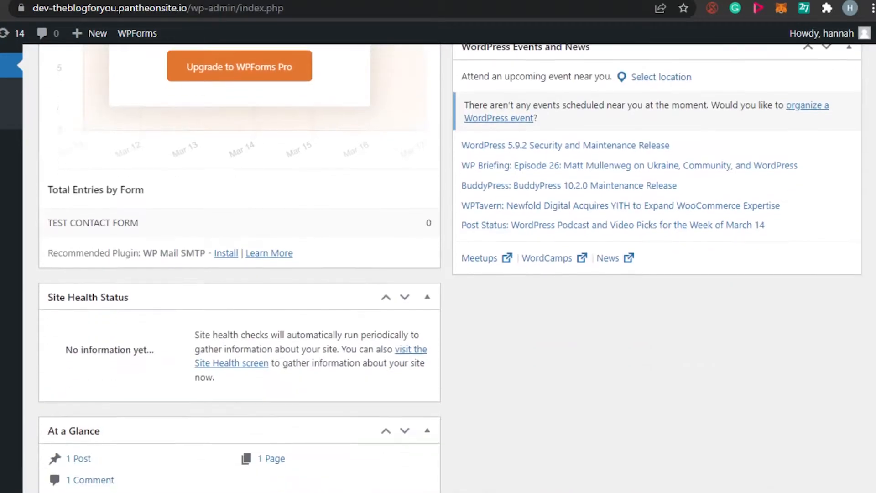
pyautogui.scroll(13, 451, 269)
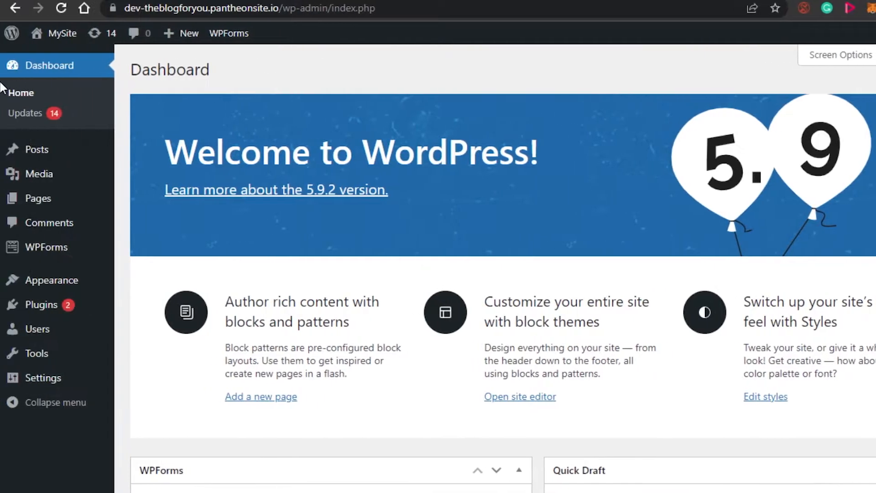
# Step: Go to the page for adding new plugins and search the plugin directory for "livechat"
pyautogui.moveTo(68, 262)
pyautogui.moveTo(41, 308)
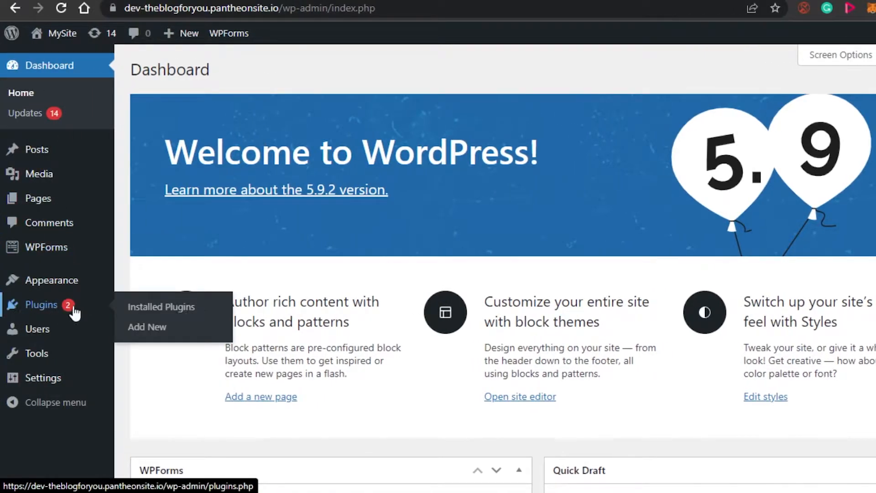
pyautogui.click(162, 328)
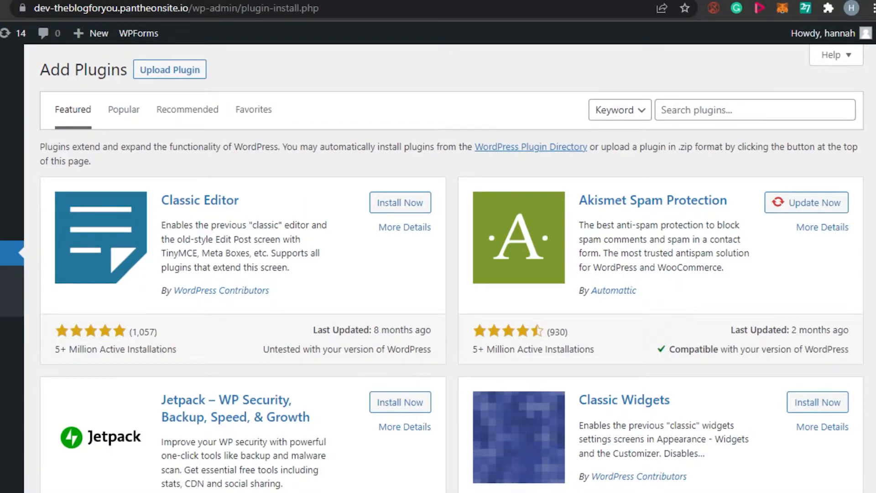
pyautogui.scroll(-20, 452, 268)
pyautogui.scroll(20, 452, 268)
pyautogui.click(707, 107)
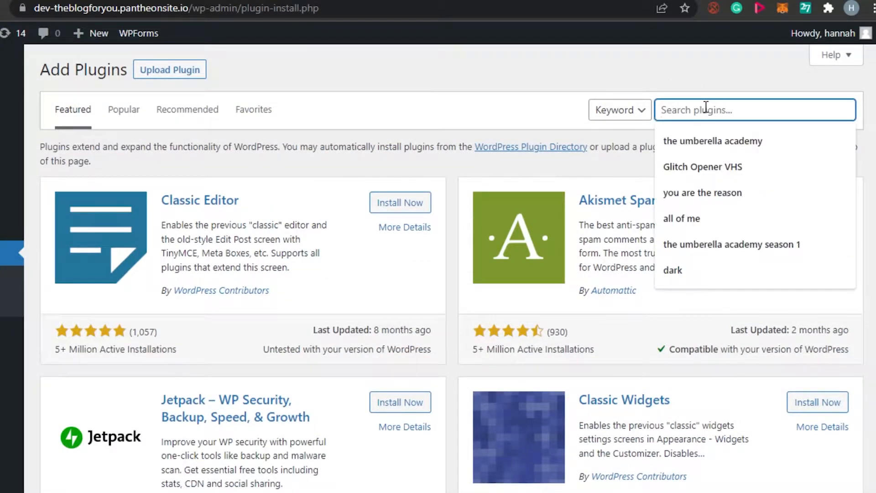
pyautogui.write('livechat')
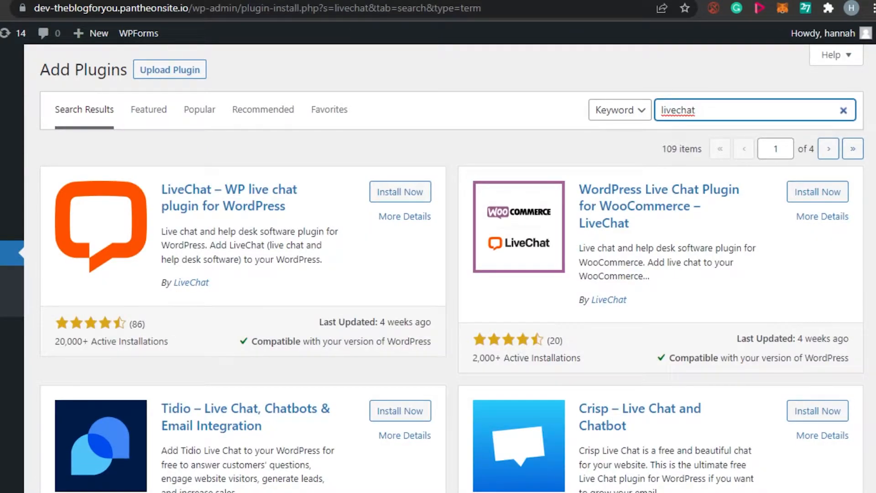
# Step: Browse the livechat search results to compare the available chat plugins, their ratings, installation counts and WordPress compatibility
pyautogui.scroll(-20, 452, 267)
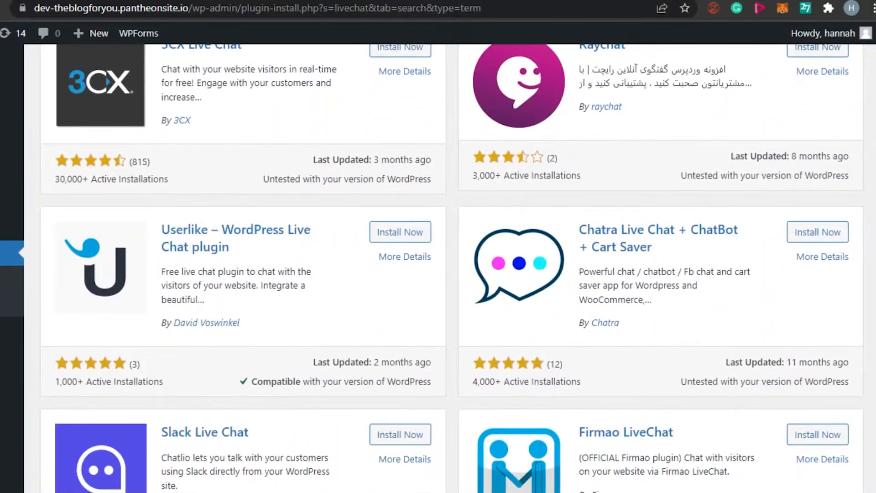
pyautogui.scroll(-20, 452, 267)
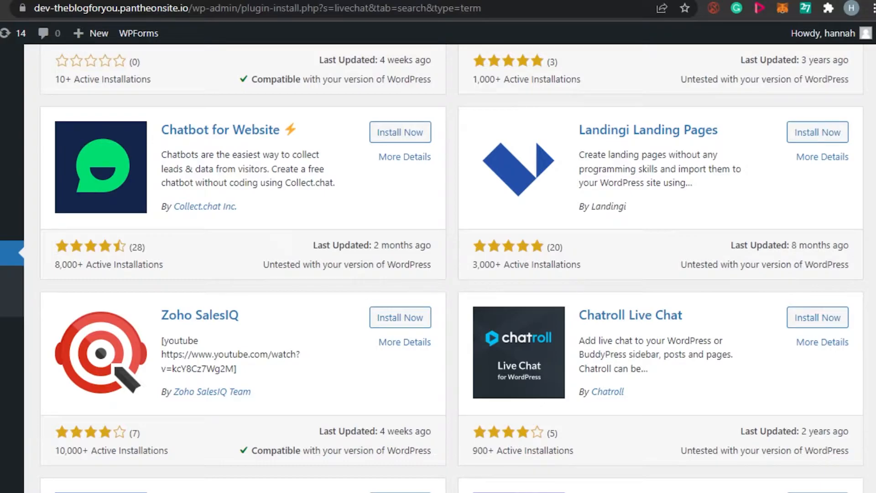
pyautogui.scroll(-1, 452, 268)
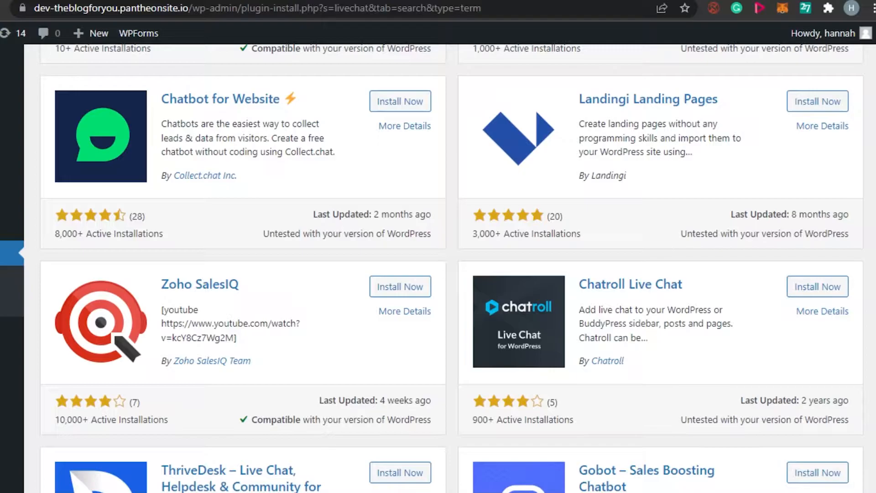
pyautogui.scroll(-20, 452, 268)
pyautogui.scroll(10, 451, 269)
pyautogui.scroll(10, 452, 269)
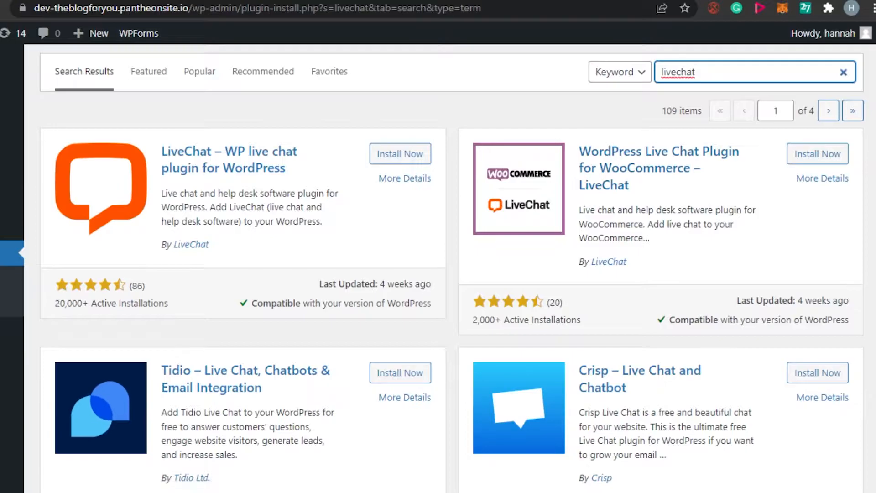
pyautogui.scroll(-10, 452, 268)
pyautogui.scroll(-15, 452, 269)
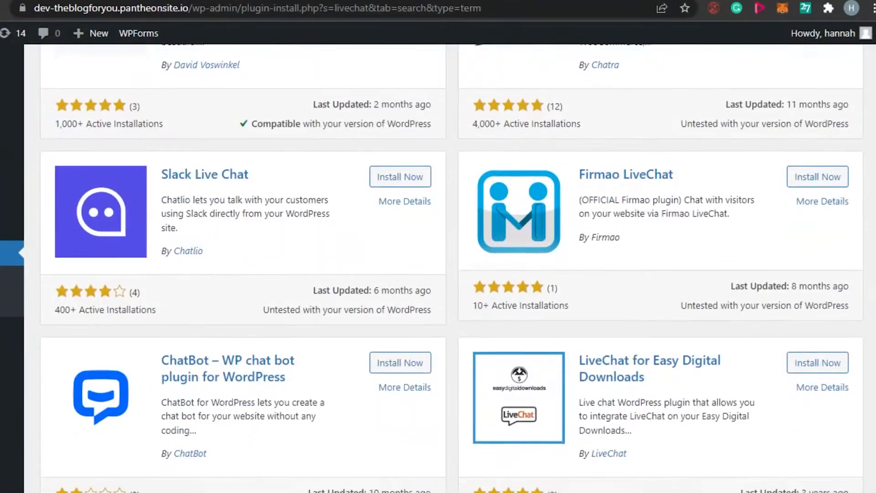
pyautogui.scroll(-6, 452, 268)
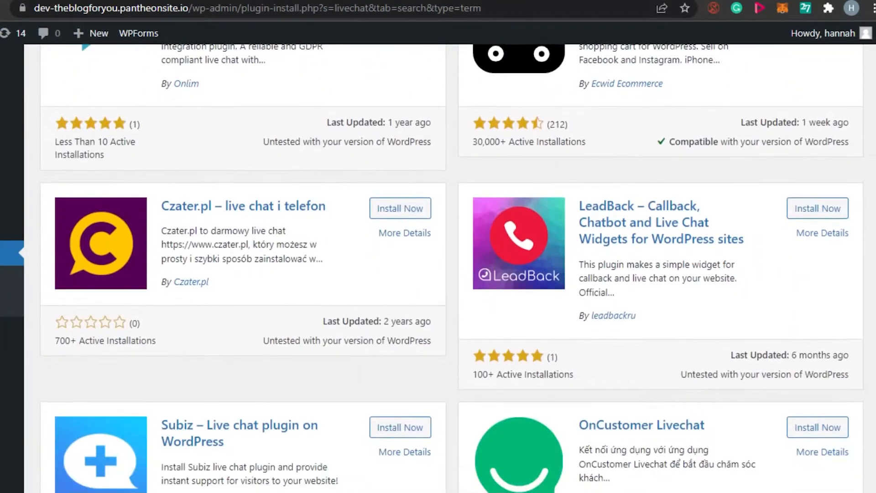
pyautogui.scroll(15, 451, 268)
pyautogui.scroll(5, 452, 268)
pyautogui.scroll(-9, 452, 269)
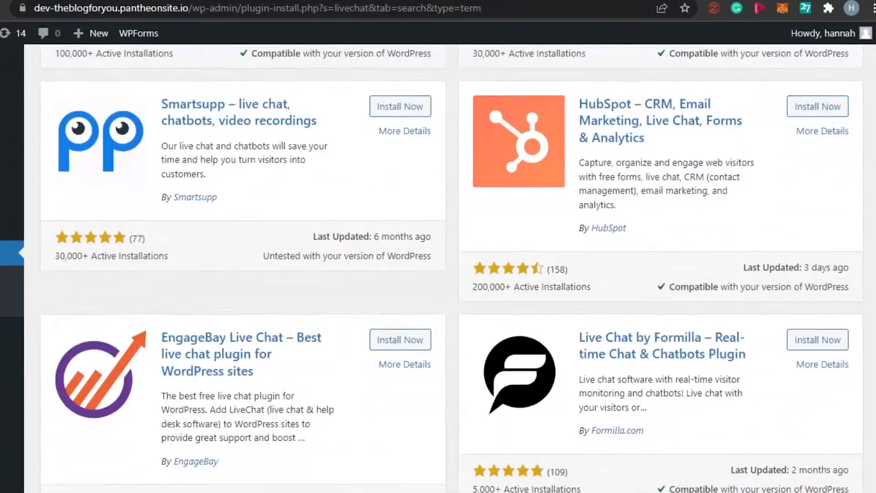
pyautogui.scroll(9, 451, 268)
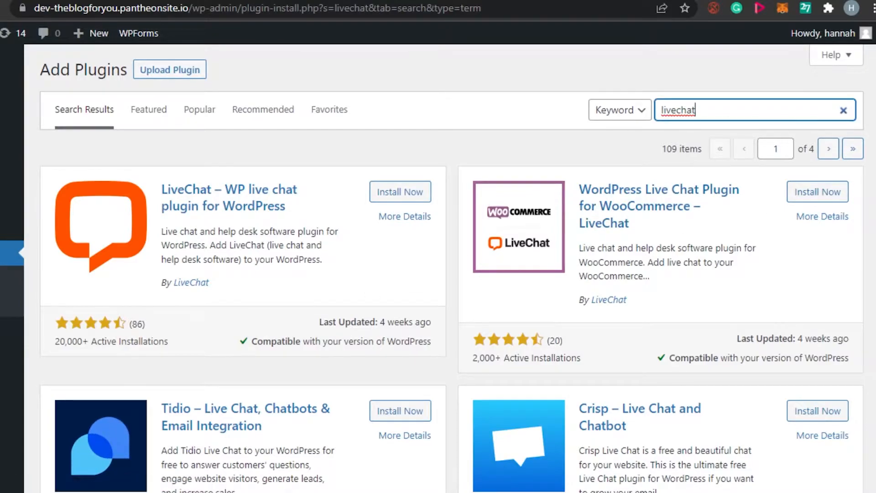
pyautogui.scroll(-20, 452, 270)
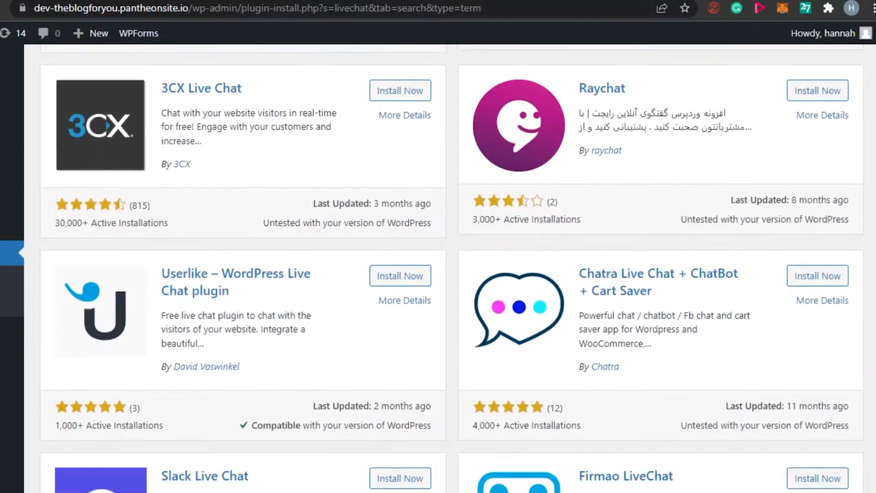
pyautogui.scroll(15, 451, 270)
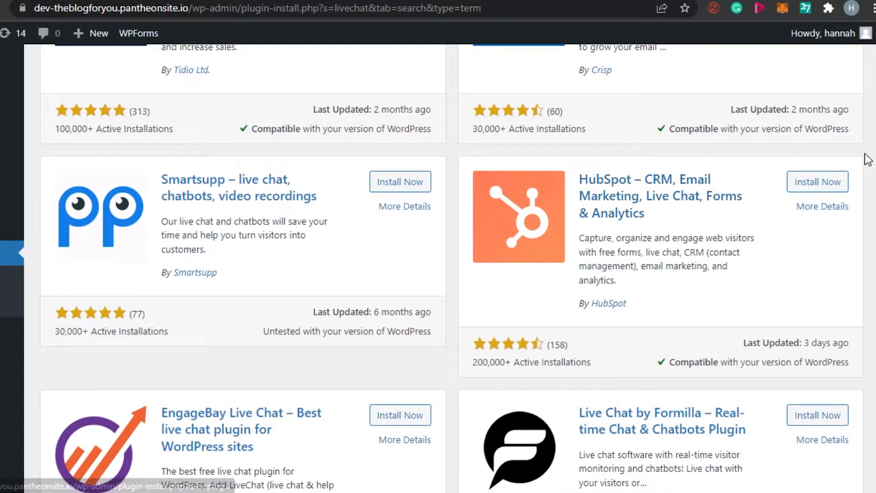
pyautogui.scroll(1, 844, 161)
pyautogui.scroll(8, 594, 200)
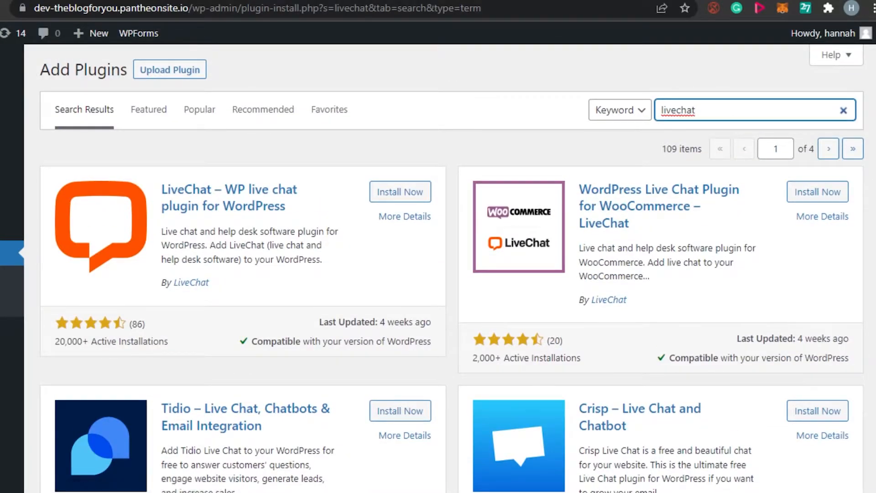
pyautogui.scroll(-12, 452, 269)
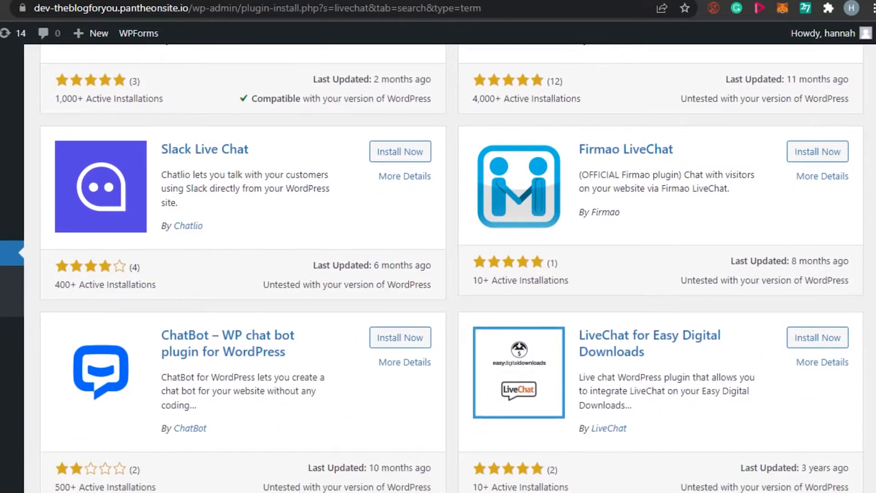
pyautogui.scroll(-9, 452, 269)
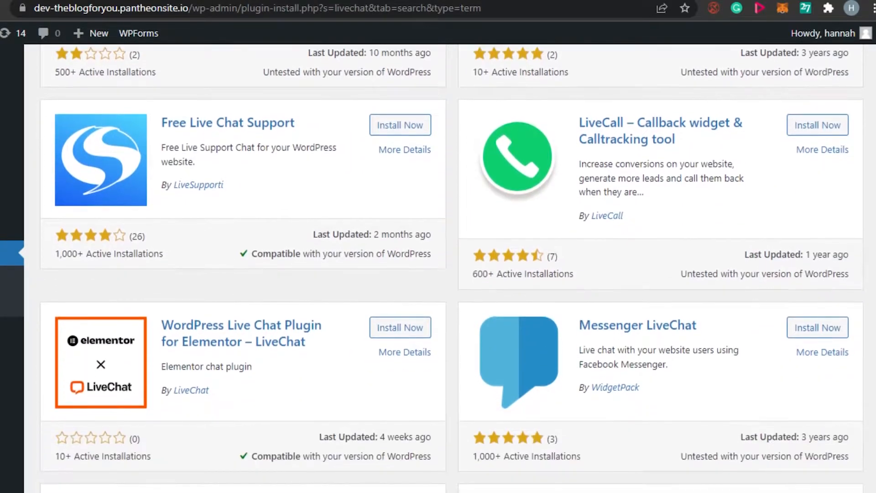
pyautogui.scroll(-15, 451, 270)
pyautogui.scroll(-10, 452, 269)
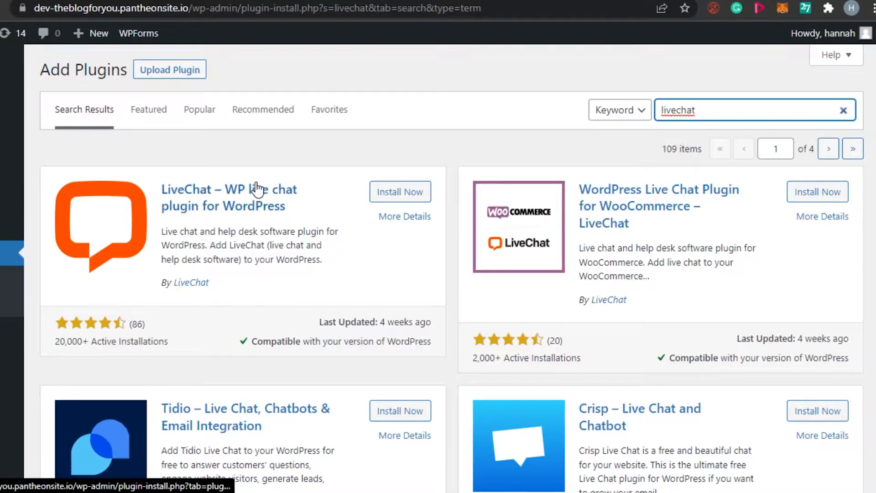
# Step: Install and activate the "LiveChat – WP live chat plugin for WordPress" plugin
pyautogui.click(400, 192)
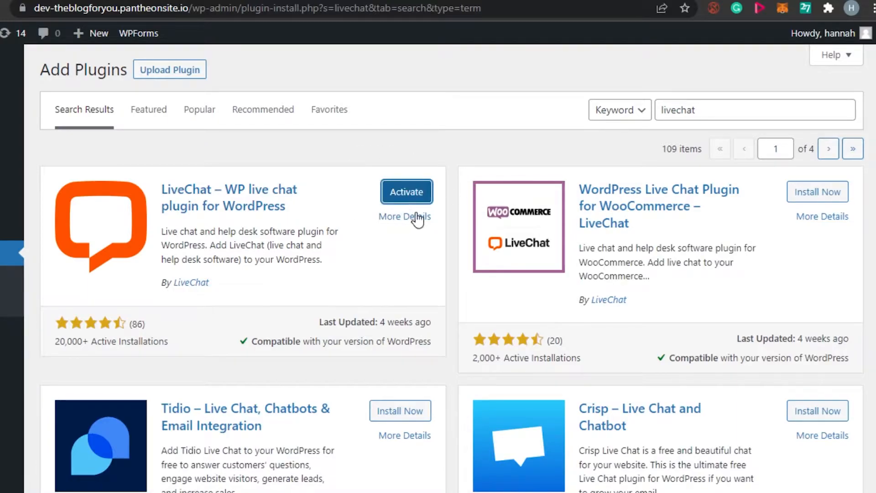
pyautogui.click(391, 191)
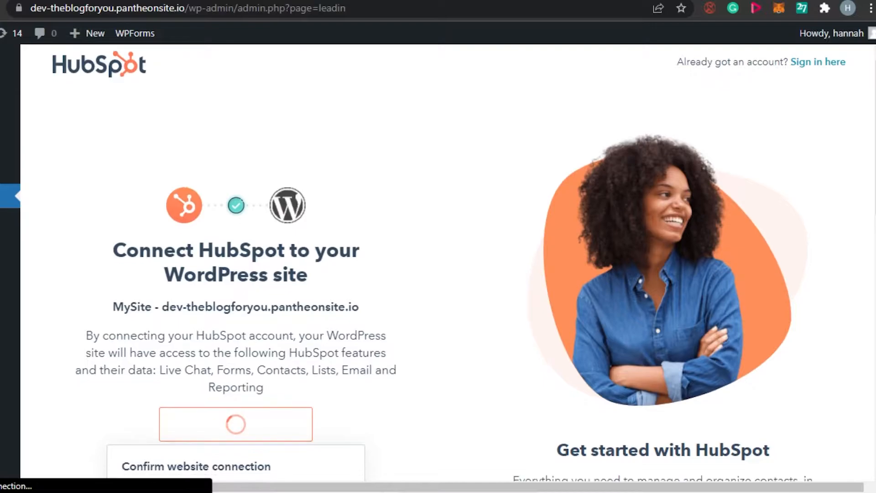
# Step: Confirm the HubSpot connection to the WordPress site by completing the "I'm not a robot" check
pyautogui.scroll(-7, 448, 260)
pyautogui.scroll(1, 438, 228)
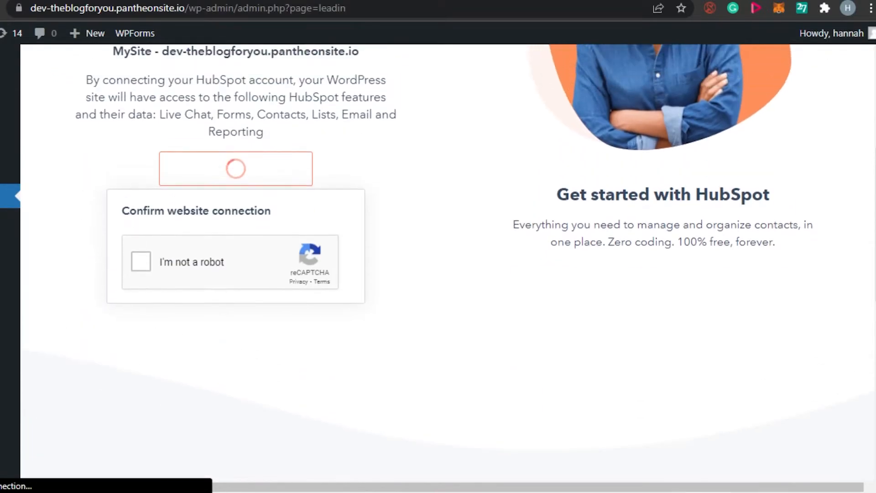
pyautogui.scroll(6, 438, 229)
pyautogui.scroll(-9, 439, 228)
pyautogui.scroll(-7, 438, 228)
pyautogui.scroll(15, 439, 228)
pyautogui.scroll(-8, 439, 228)
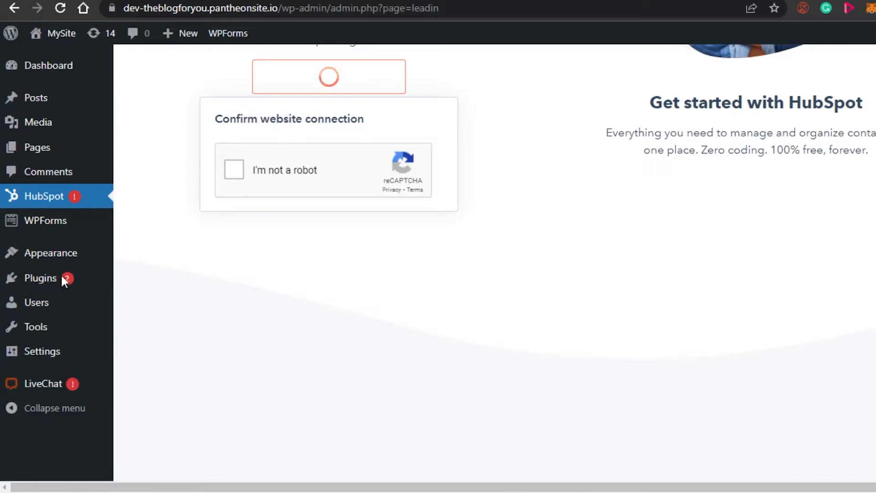
pyautogui.moveTo(62, 276)
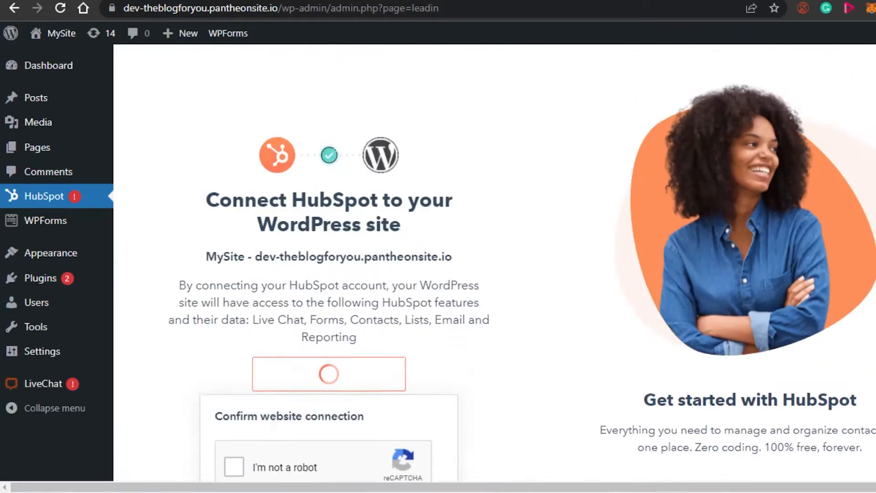
pyautogui.scroll(-3, 495, 262)
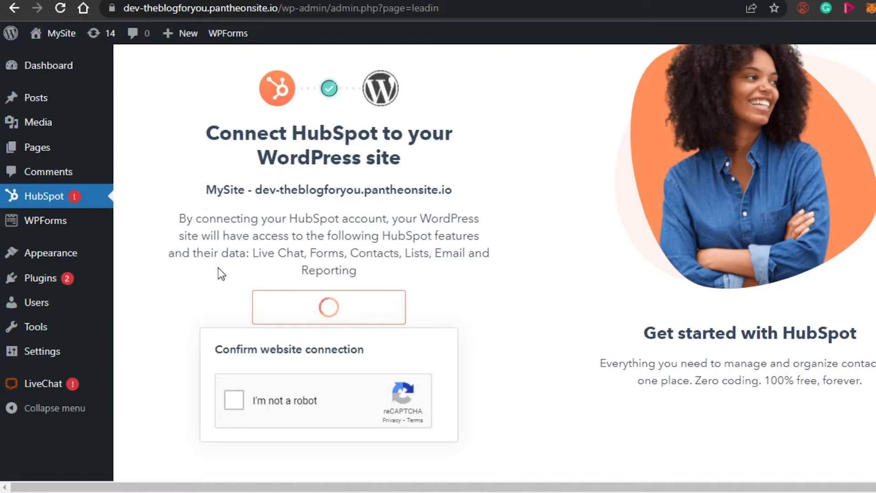
pyautogui.click(227, 403)
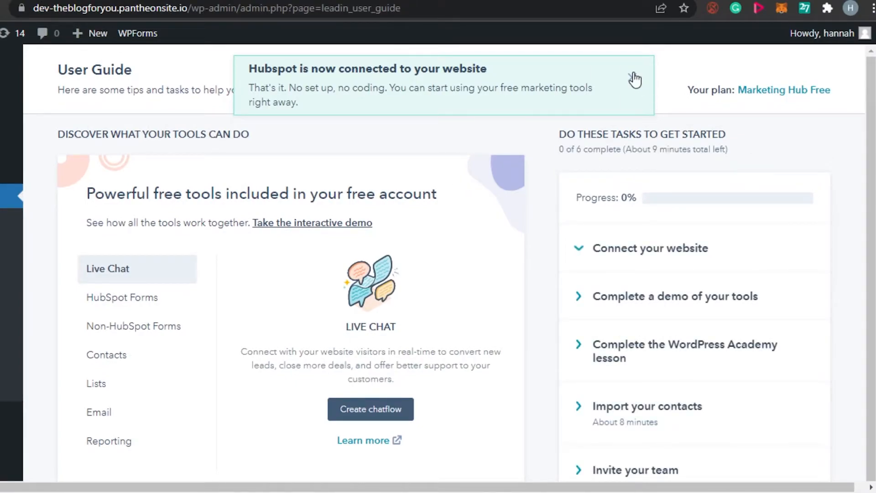
# Step: Dismiss the HubSpot connection notice and start creating a Live Chat chatflow from the User Guide
pyautogui.click(634, 80)
pyautogui.moveTo(873, 214); pyautogui.dragTo(873, 192)
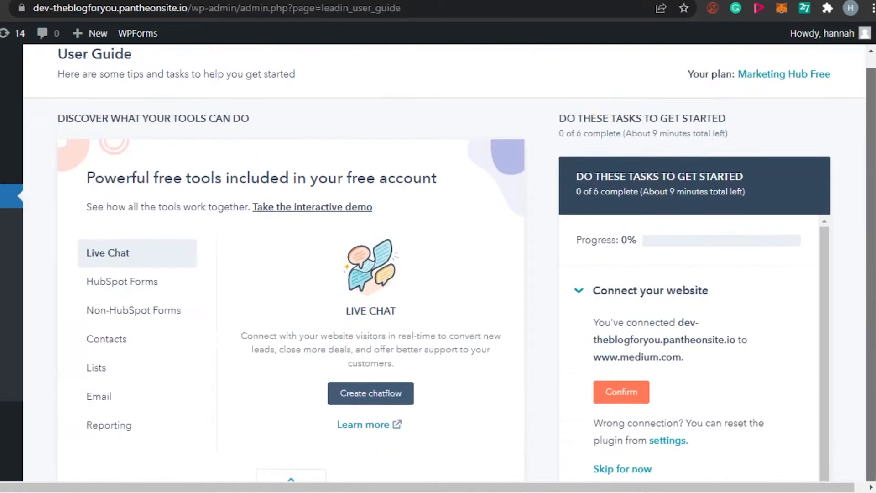
pyautogui.scroll(-1, 872, 237)
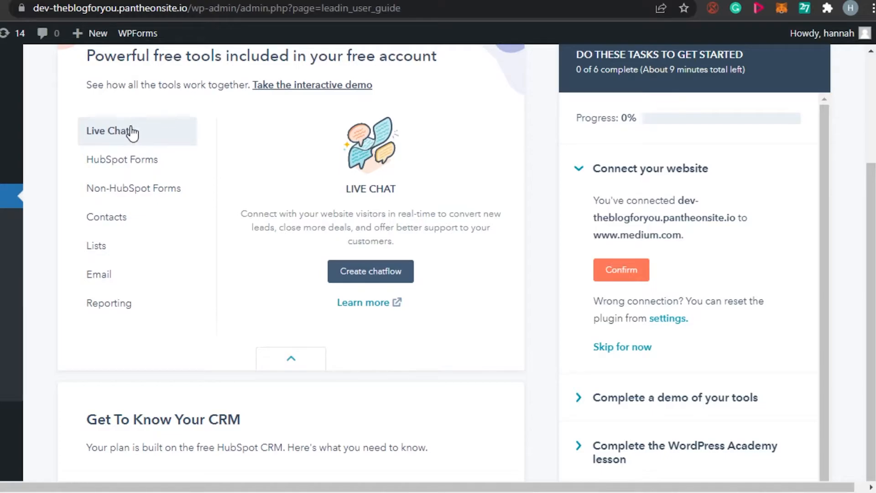
pyautogui.click(368, 273)
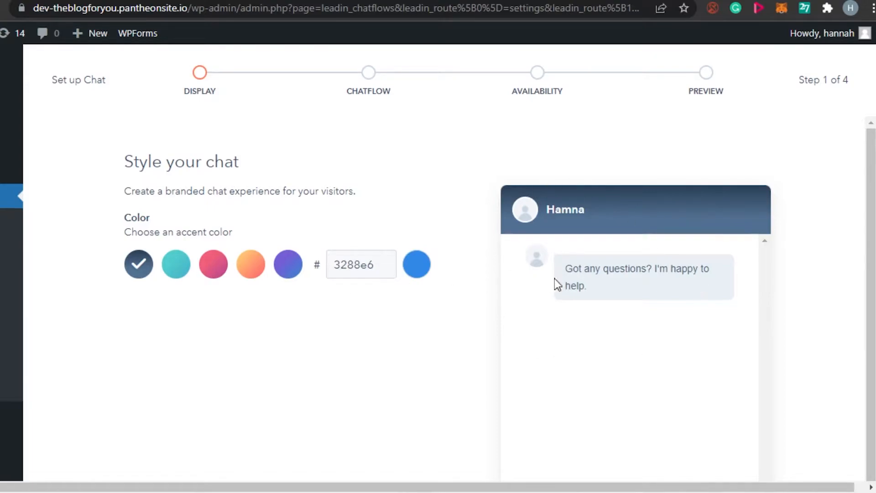
# Step: Try the teal accent color for the chat, and settle on the pink-to-purple one
pyautogui.click(176, 272)
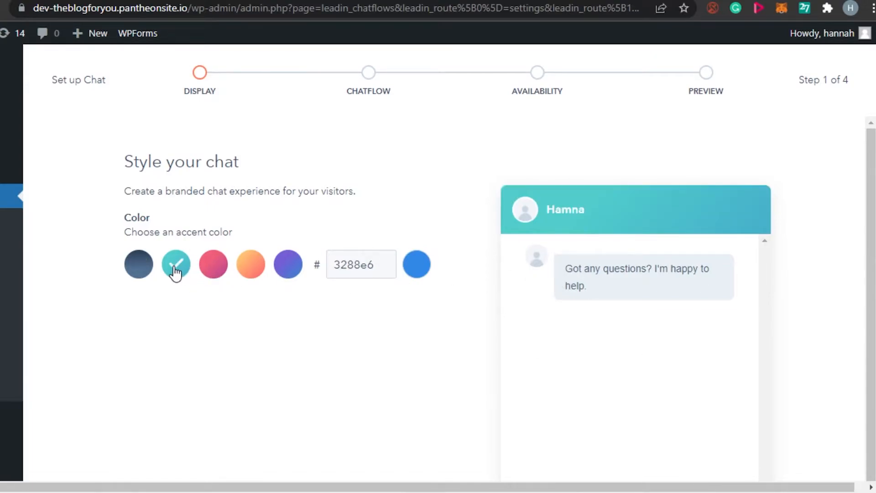
pyautogui.click(203, 275)
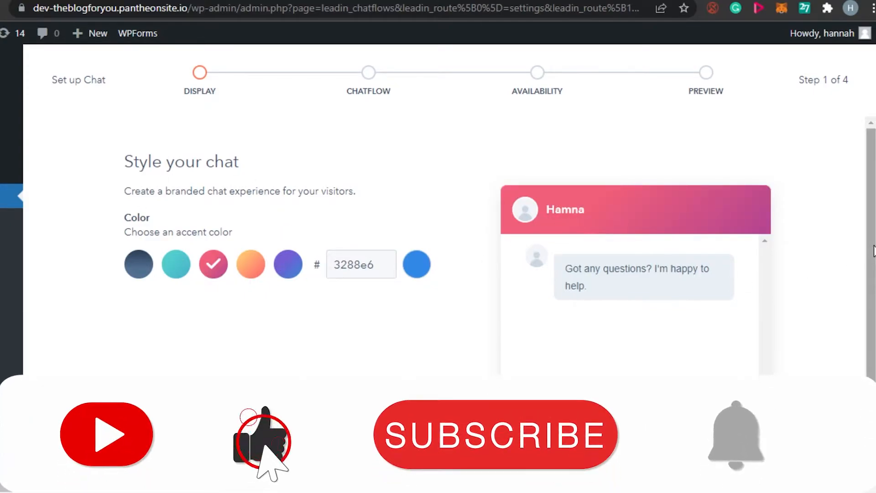
pyautogui.scroll(-2, 635, 322)
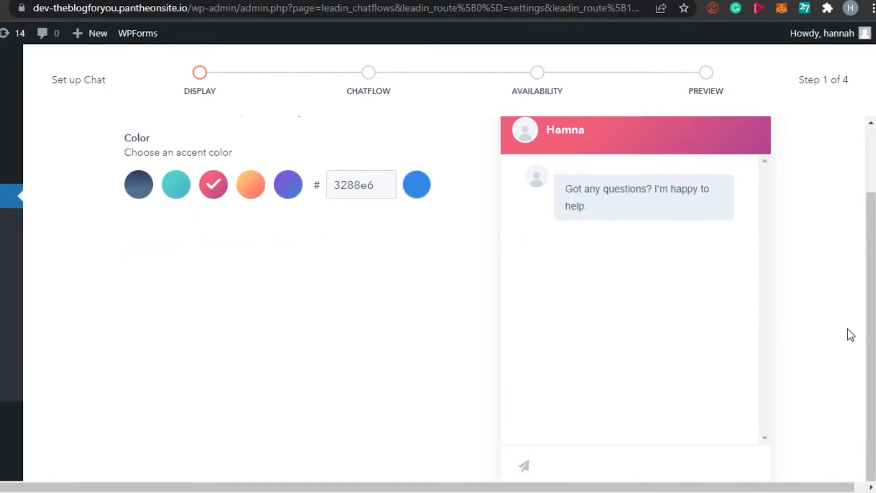
# Step: Set the chatflow's heading to "Custom name and avatar" and enter the chat agent's name
pyautogui.moveTo(870, 348); pyautogui.dragTo(866, 222)
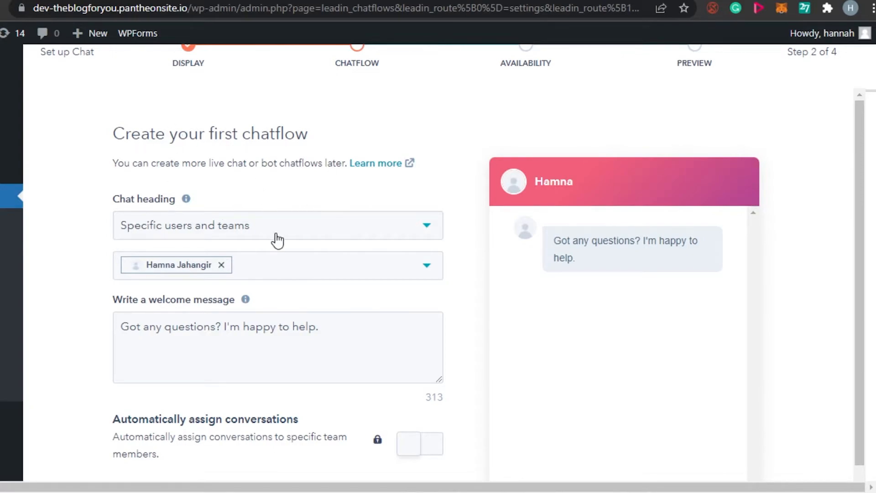
pyautogui.click(421, 234)
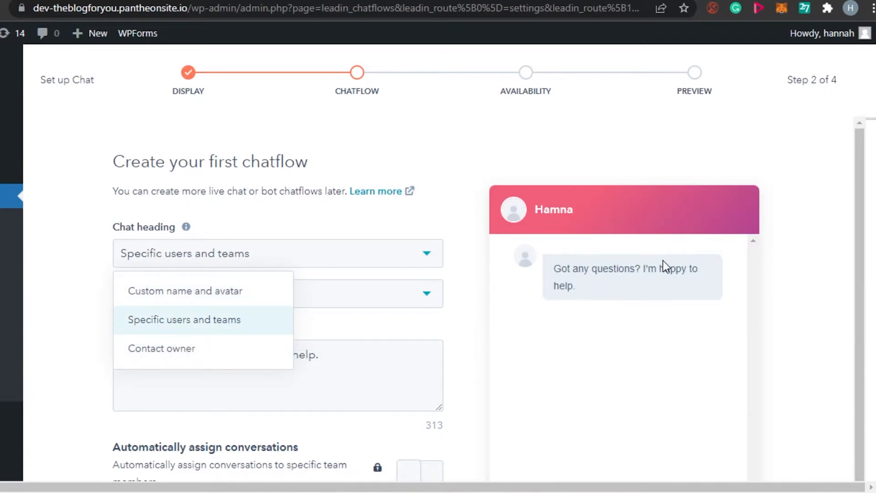
pyautogui.scroll(-1, 868, 224)
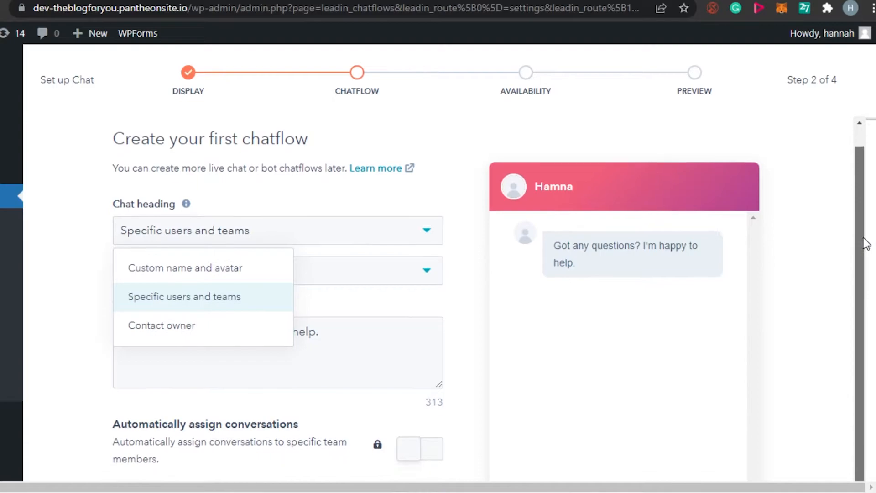
pyautogui.scroll(1, 863, 183)
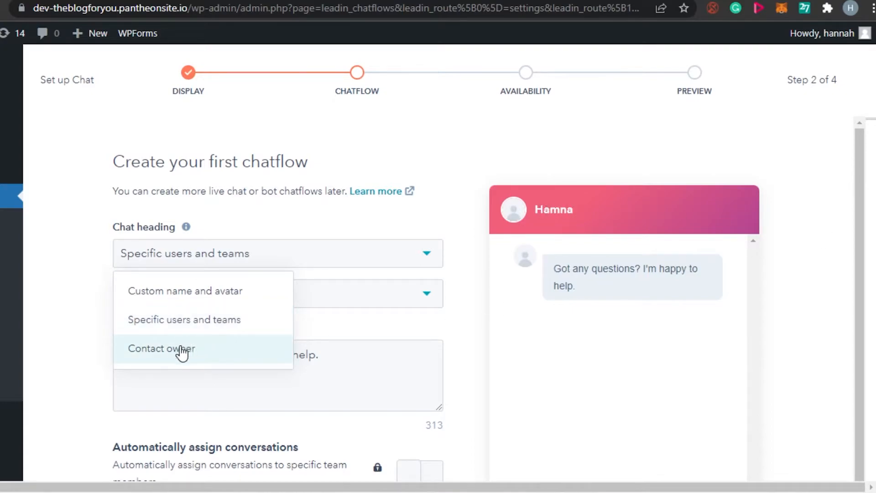
pyautogui.click(194, 301)
pyautogui.click(240, 314)
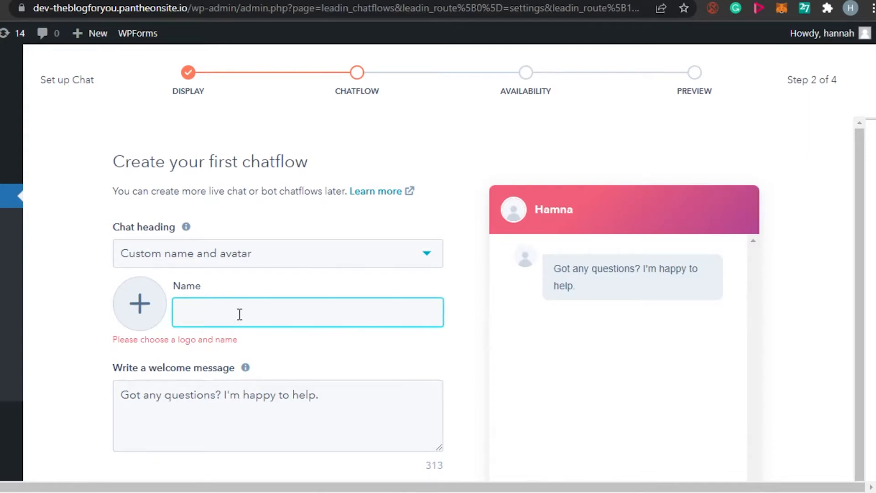
pyautogui.write('Alex')
# Step: Add "Hello, nice to meet you..." to the start of the welcome message and continue to the chat availability settings
pyautogui.click(330, 393)
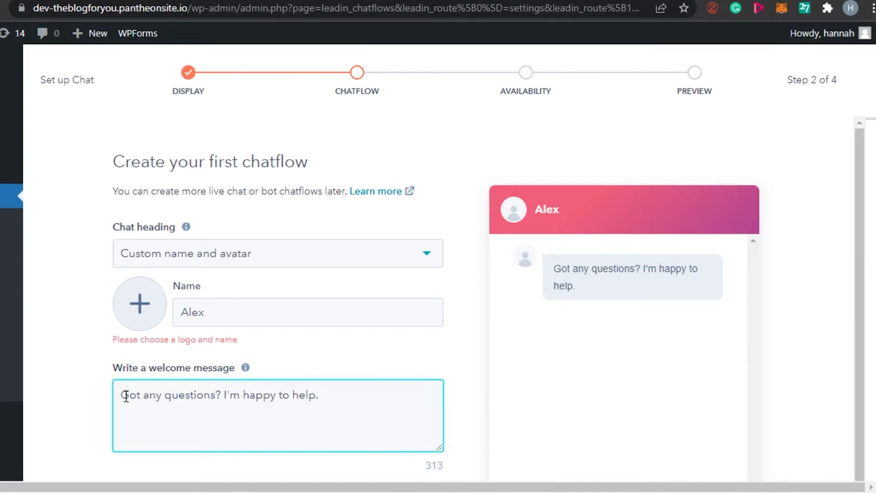
pyautogui.write('Hello, nice')
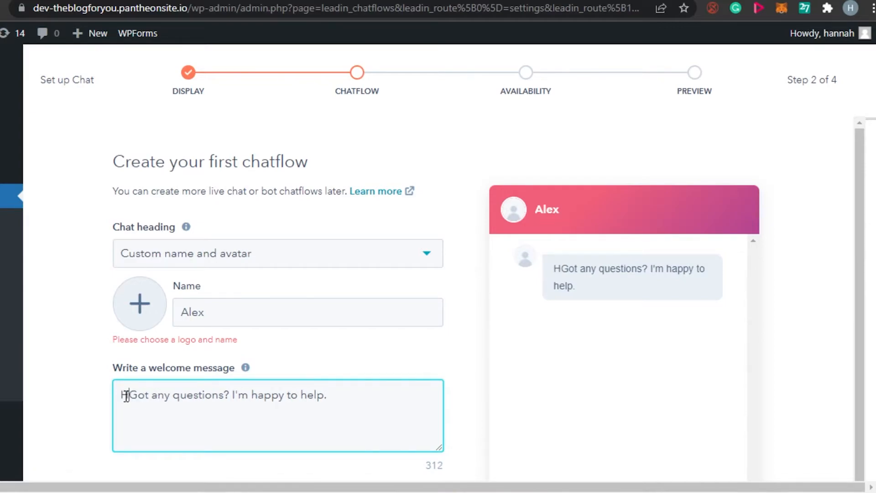
pyautogui.write(' to meet you...')
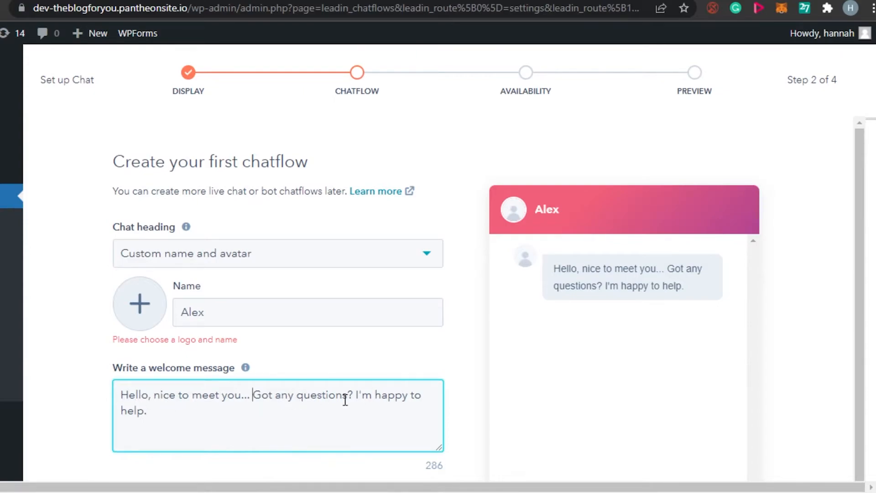
pyautogui.moveTo(861, 280); pyautogui.dragTo(861, 358)
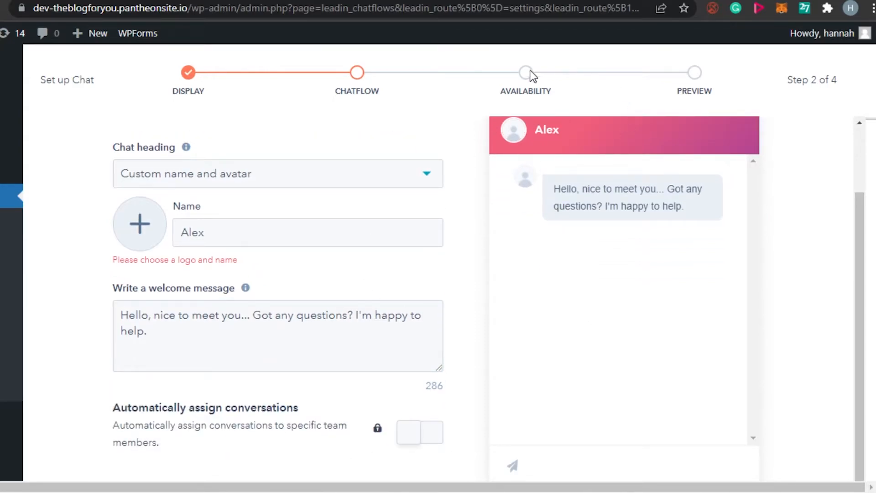
pyautogui.moveTo(857, 313); pyautogui.dragTo(871, 364)
pyautogui.scroll(-1, 438, 262)
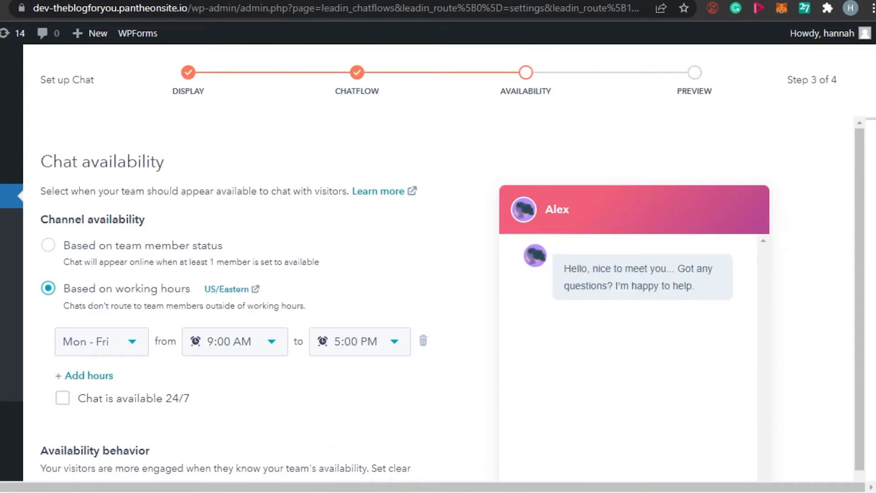
# Step: Set the Mon - Fri chat working hours to run from 7:00 AM to 9:00 PM
pyautogui.scroll(-2, 113, 110)
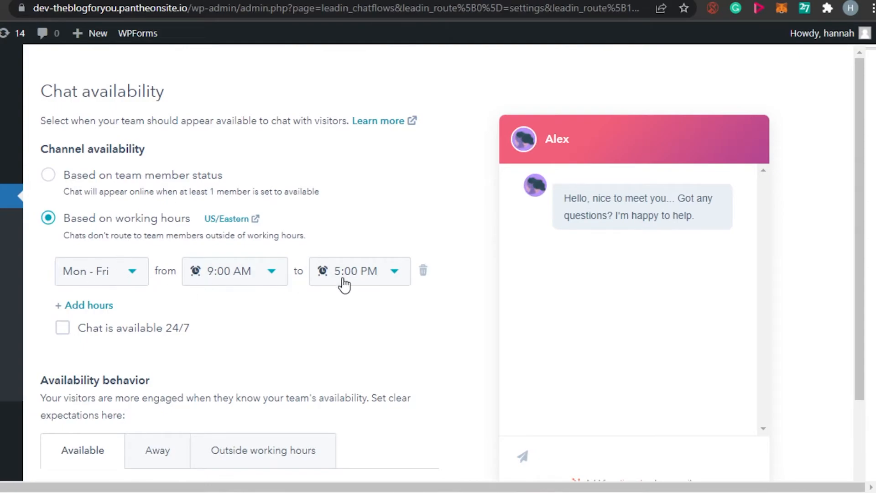
pyautogui.click(128, 273)
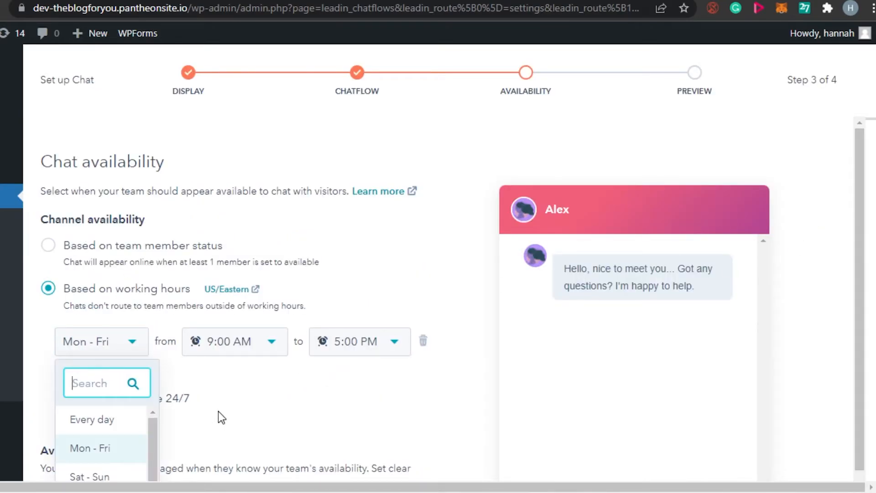
pyautogui.scroll(-2, 154, 432)
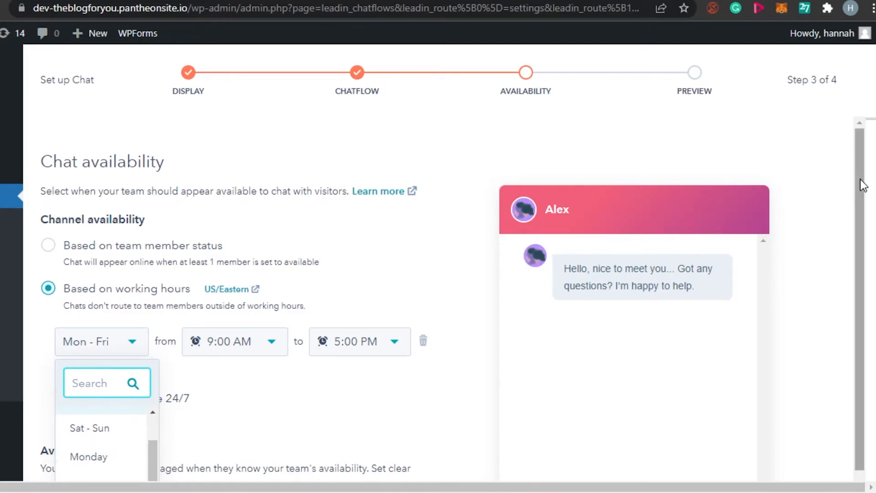
pyautogui.scroll(-3, 820, 301)
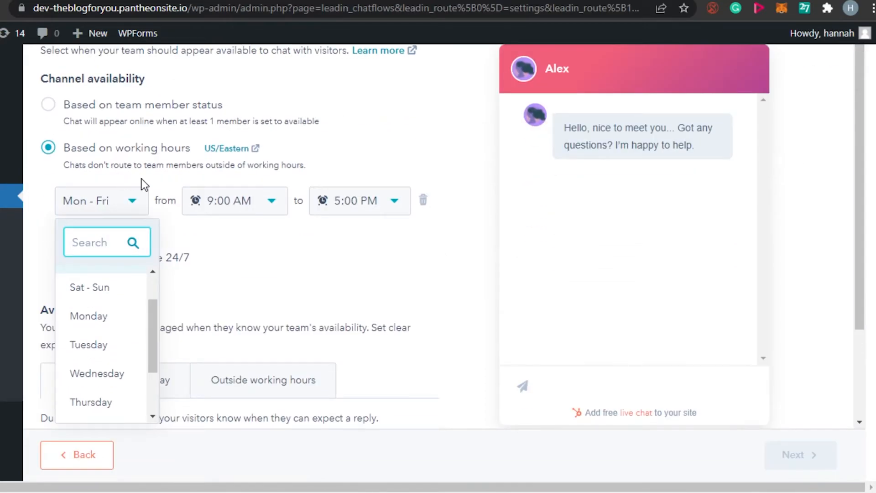
pyautogui.click(270, 200)
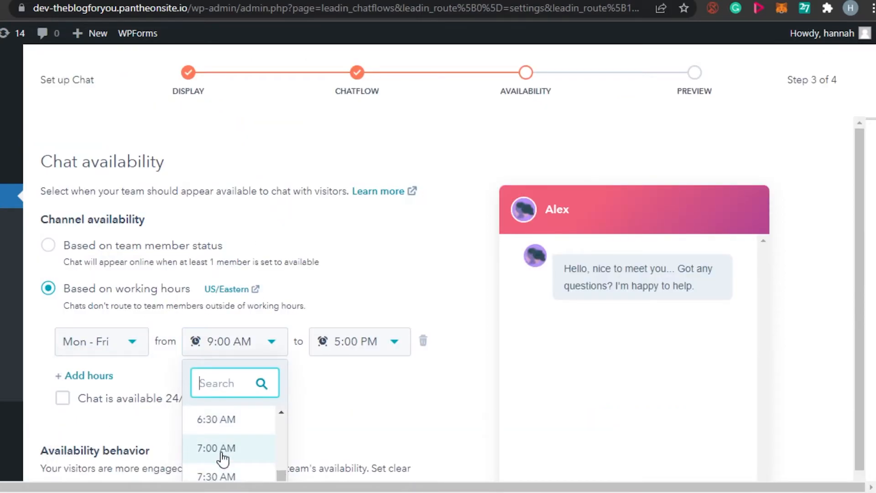
pyautogui.click(222, 458)
pyautogui.click(389, 349)
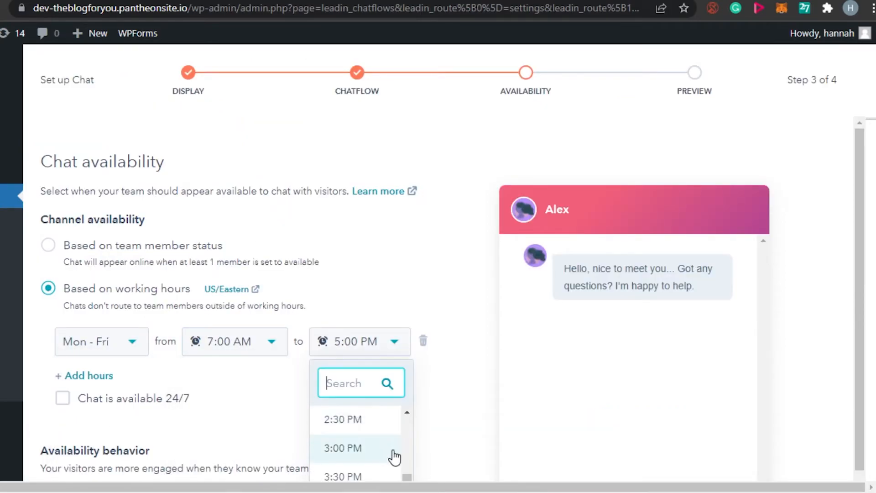
pyautogui.scroll(-5, 365, 459)
pyautogui.click(348, 416)
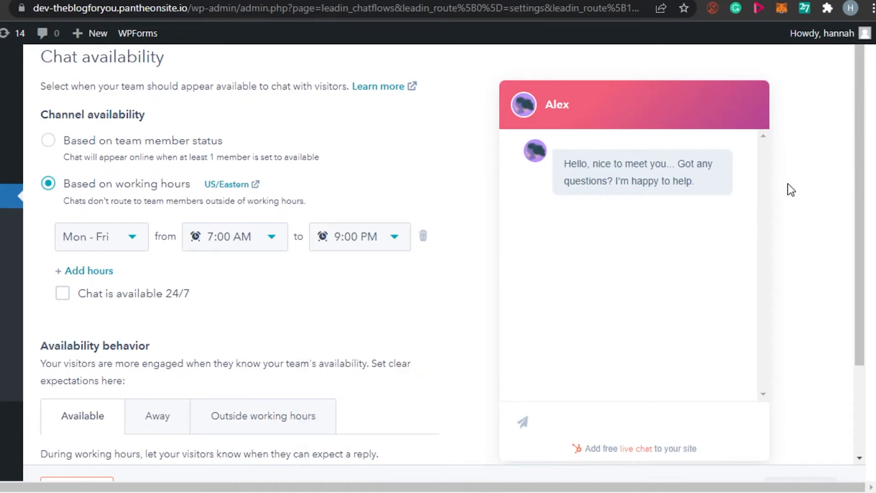
# Step: Try making the chat available 24/7, and restore the Mon - Fri working-hours schedule
pyautogui.scroll(-1, 864, 242)
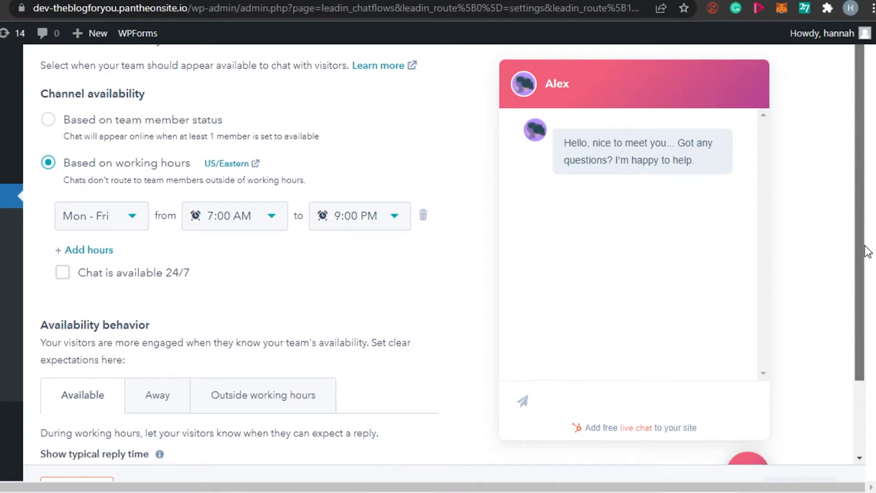
pyautogui.scroll(-2, 867, 251)
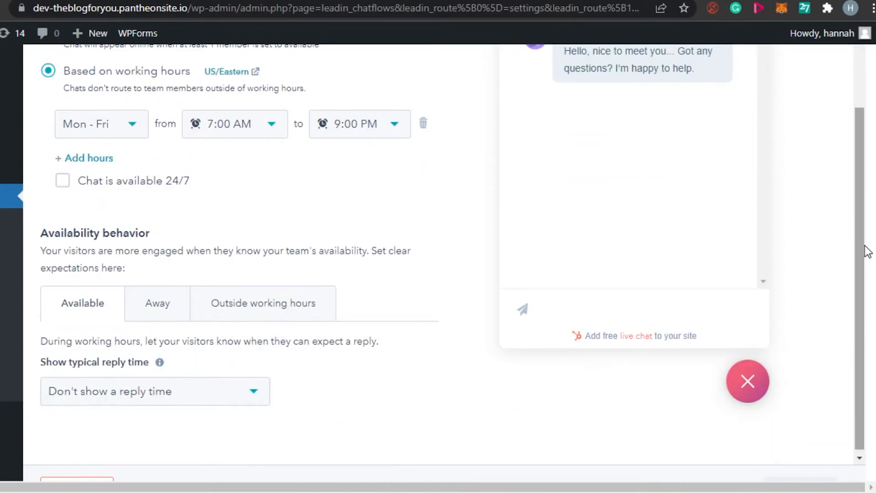
pyautogui.scroll(2, 858, 246)
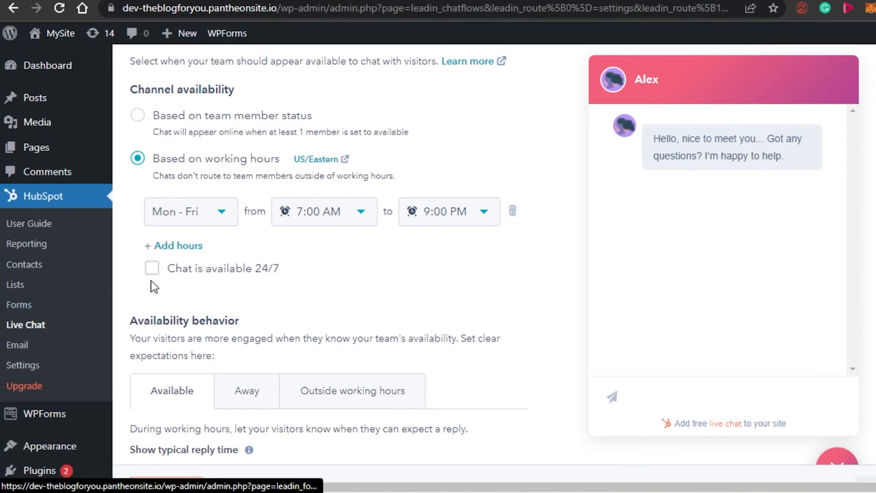
pyautogui.click(153, 268)
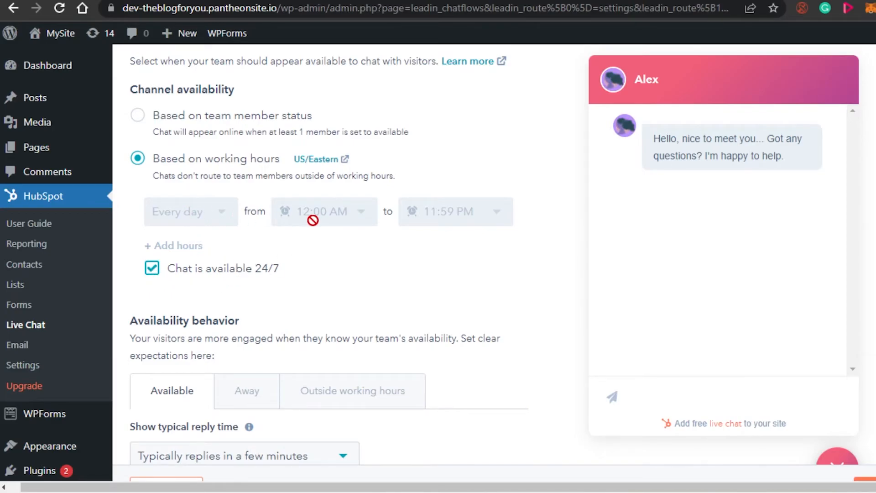
pyautogui.moveTo(313, 220)
pyautogui.scroll(-2, 320, 255)
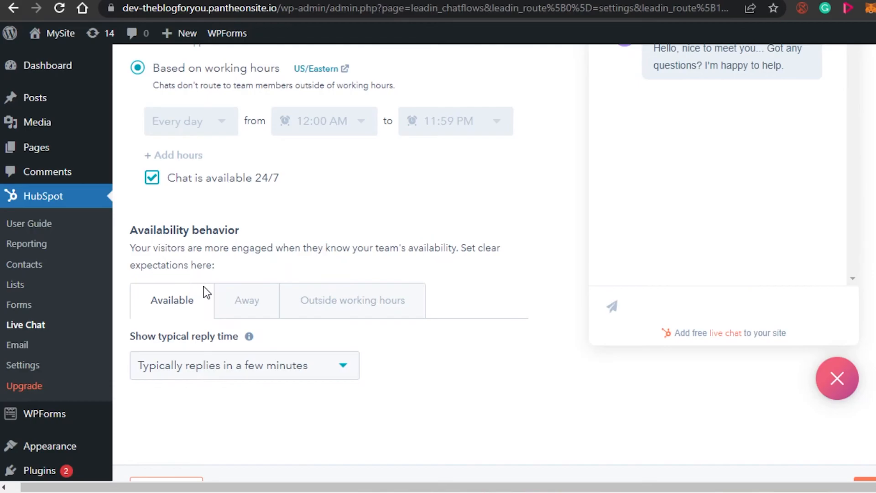
pyautogui.click(154, 179)
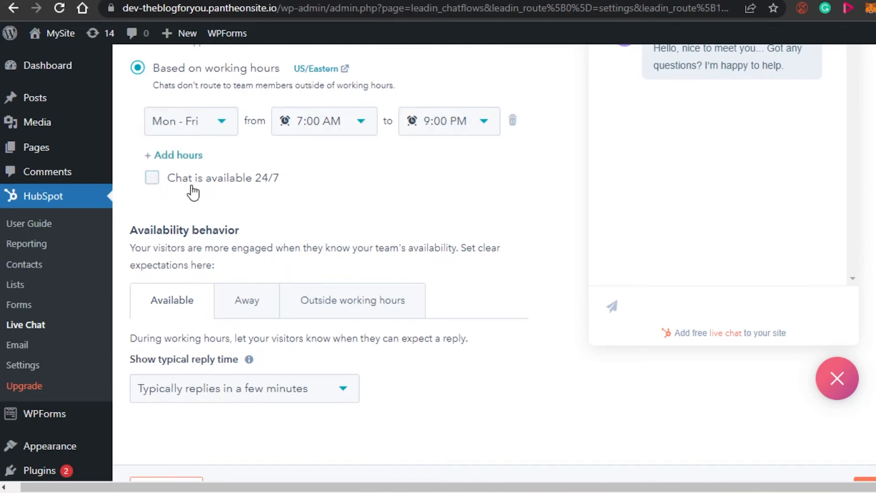
# Step: Review the Away and Outside working hours availability behaviors, including the choices for the default offline behavior
pyautogui.click(258, 306)
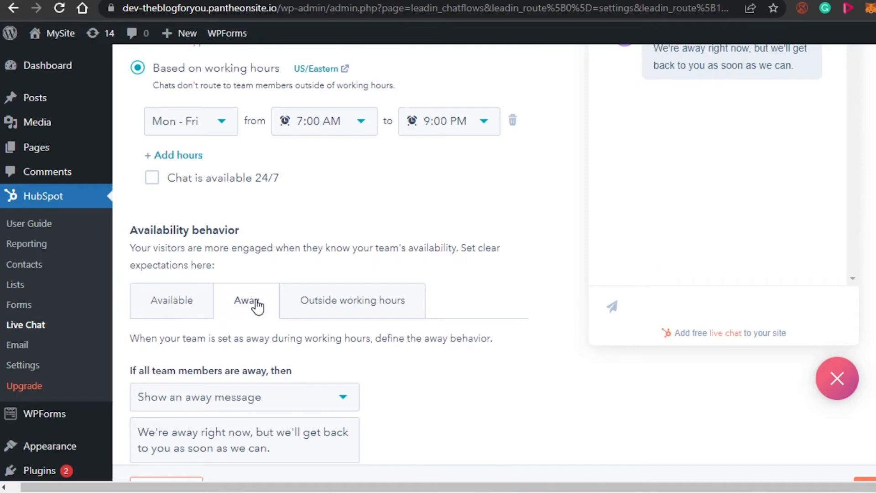
pyautogui.click(385, 306)
pyautogui.click(344, 365)
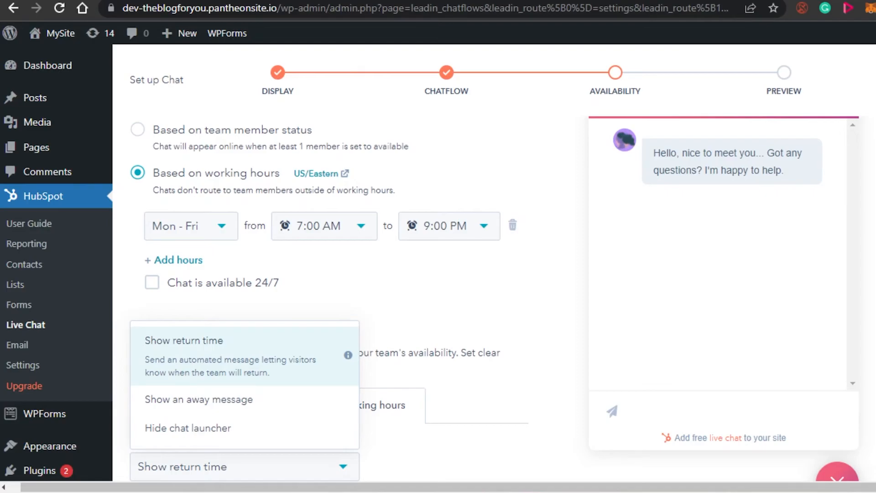
pyautogui.scroll(-3, 496, 264)
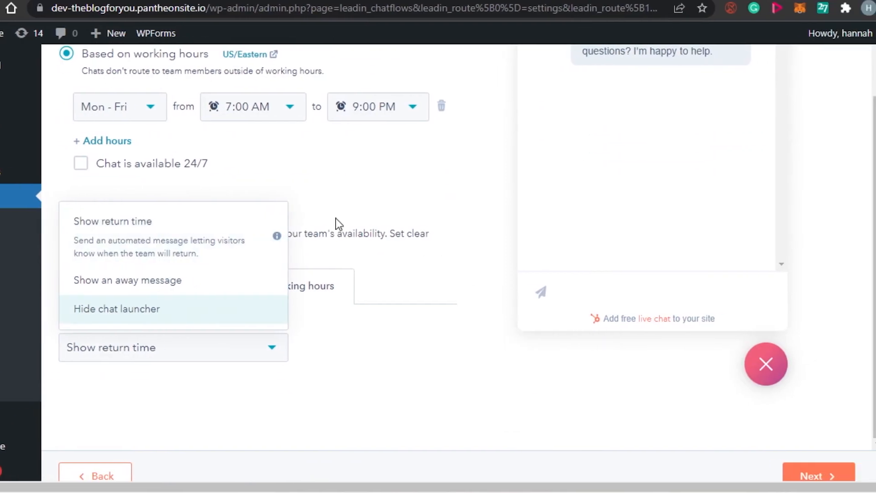
pyautogui.moveTo(854, 316); pyautogui.dragTo(866, 136)
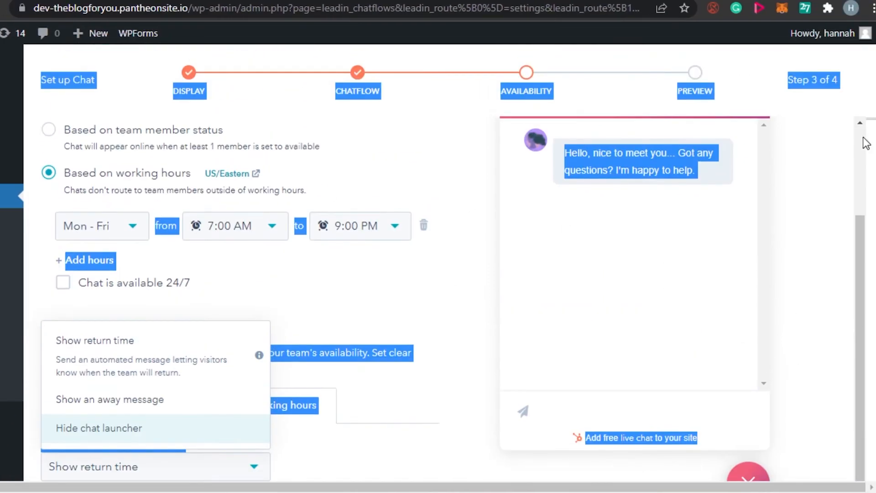
pyautogui.click(817, 179)
pyautogui.scroll(-3, 438, 274)
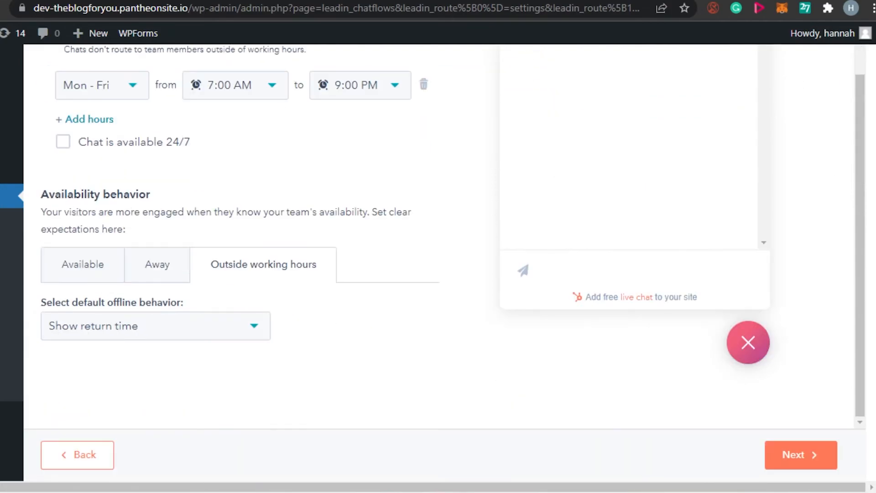
# Step: Continue to the chat preview and examine how the widget looks on the desktop version of the page
pyautogui.click(806, 465)
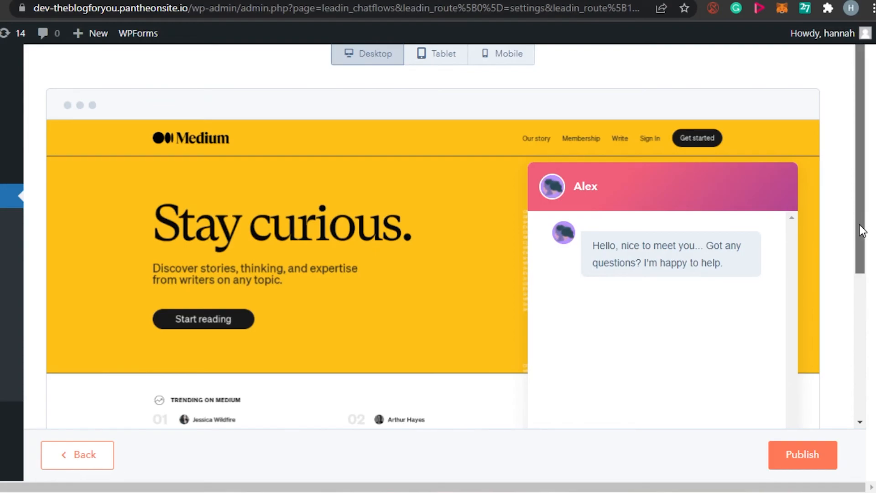
pyautogui.moveTo(860, 218); pyautogui.dragTo(858, 361)
pyautogui.scroll(-1, 657, 398)
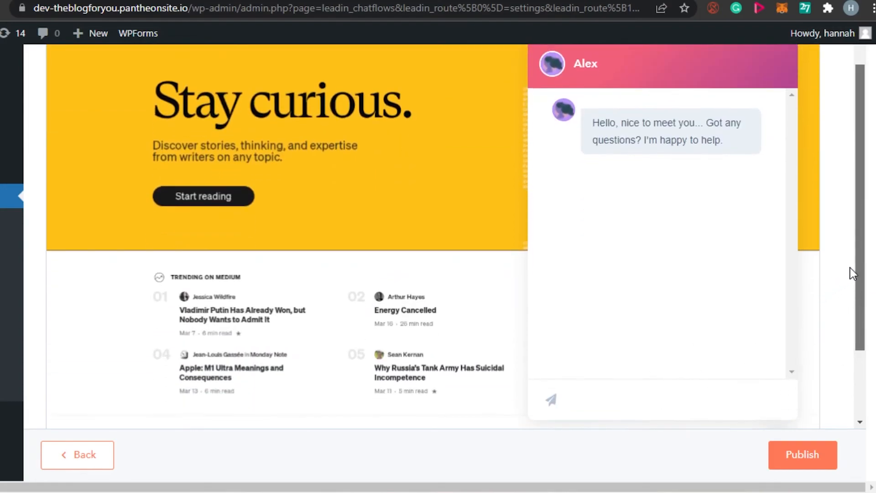
pyautogui.scroll(-3, 861, 365)
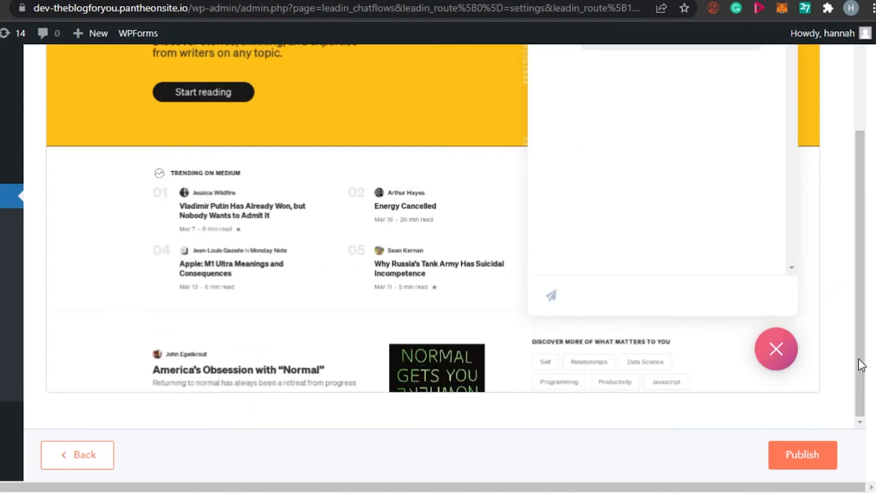
pyautogui.moveTo(861, 356); pyautogui.dragTo(863, 407)
pyautogui.moveTo(862, 307); pyautogui.dragTo(862, 391)
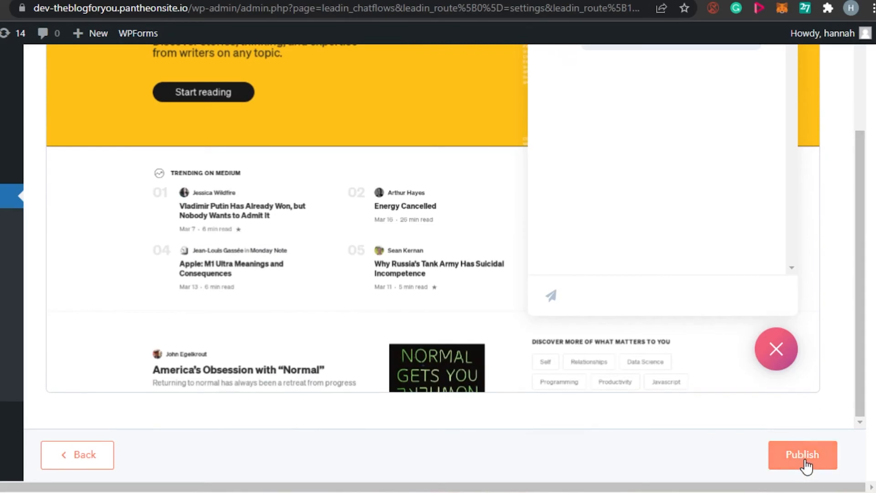
pyautogui.moveTo(864, 353); pyautogui.dragTo(859, 171)
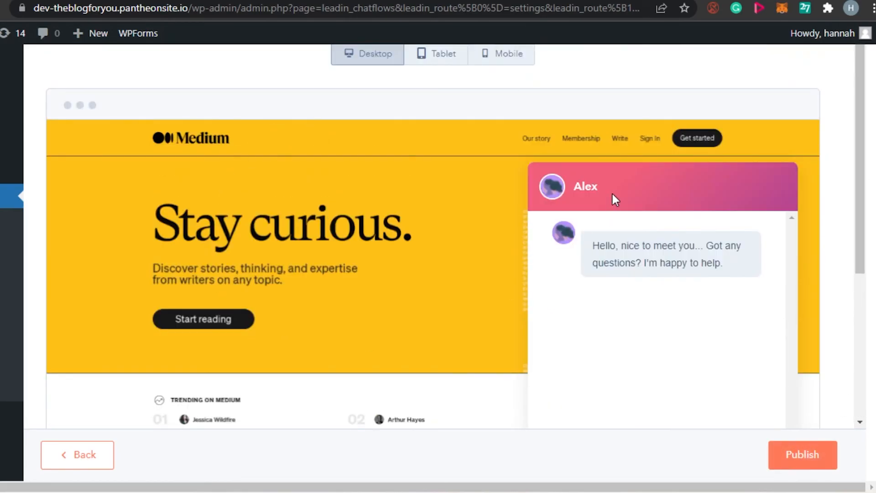
# Step: Check the chat widget in the tablet preview and return to the desktop preview
pyautogui.click(441, 61)
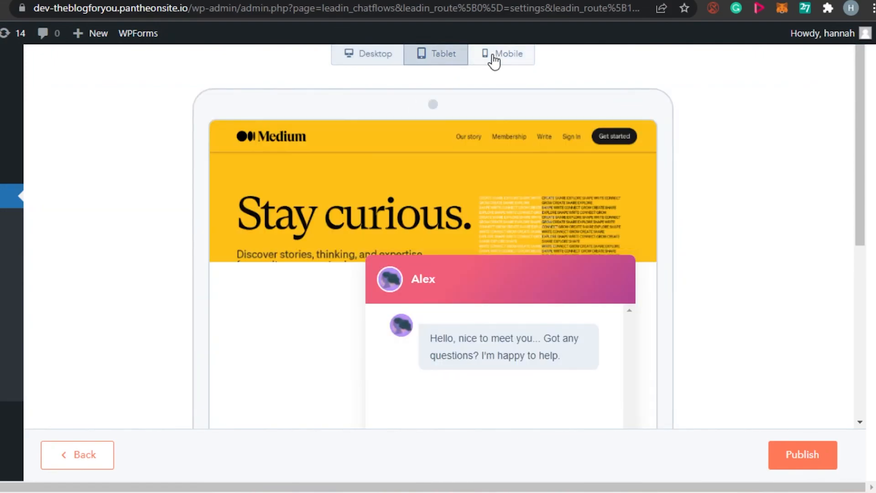
pyautogui.click(346, 61)
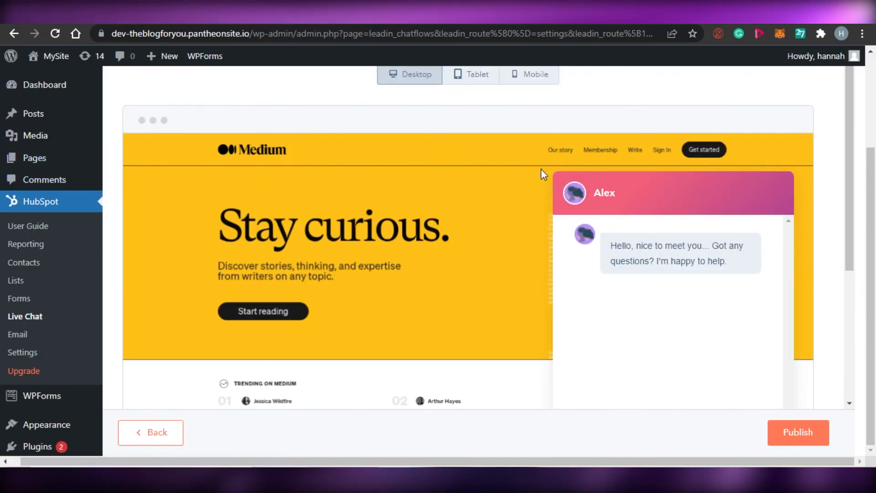
pyautogui.moveTo(853, 173)
pyautogui.mouseDown()
pyautogui.moveTo(853, 303)
pyautogui.moveTo(848, 164)
pyautogui.mouseUp()
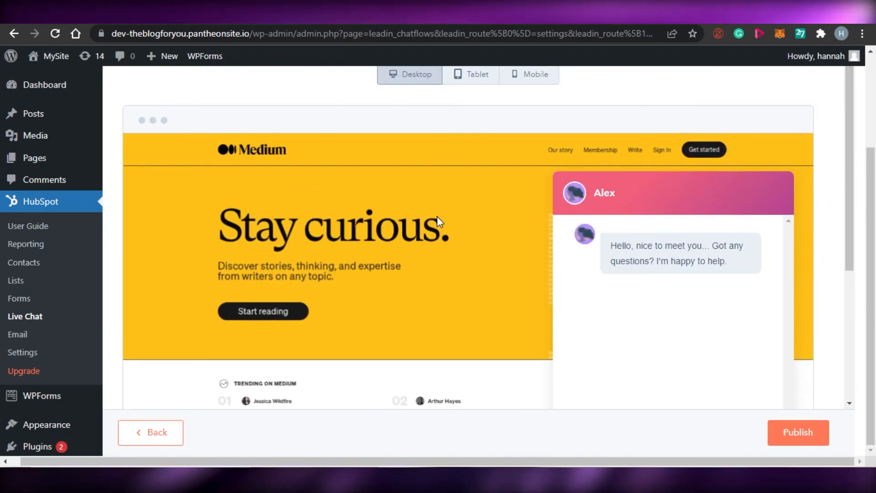
pyautogui.moveTo(852, 219); pyautogui.dragTo(853, 172)
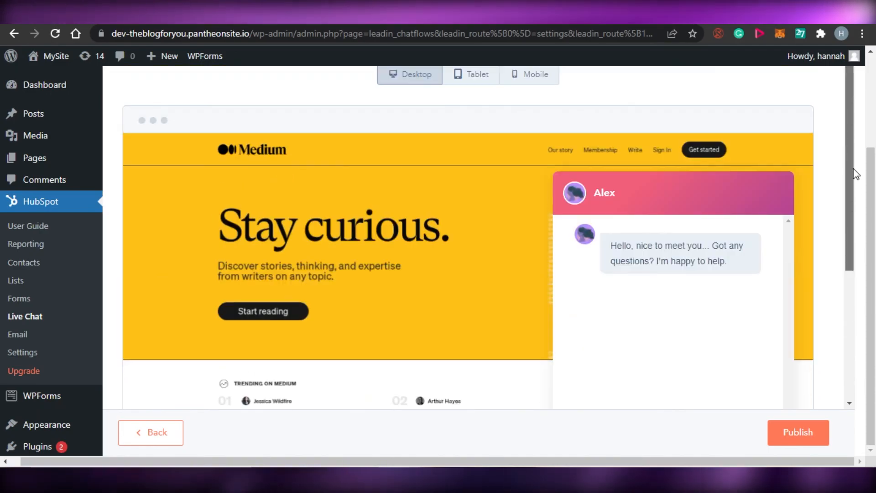